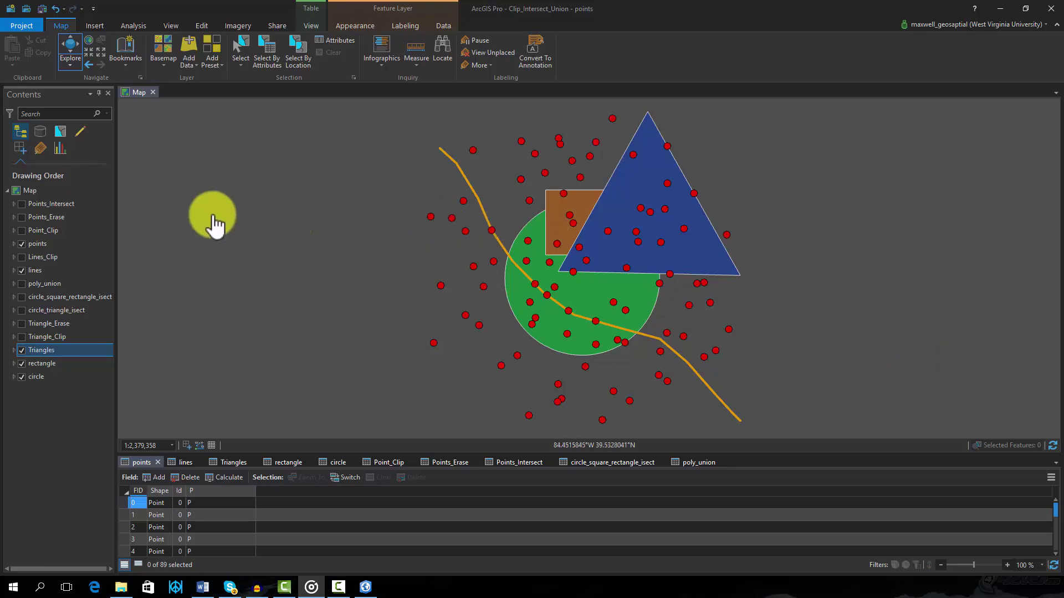
- Hide the points and lines layers, toggling each on and off along the way
left_click(23, 244)
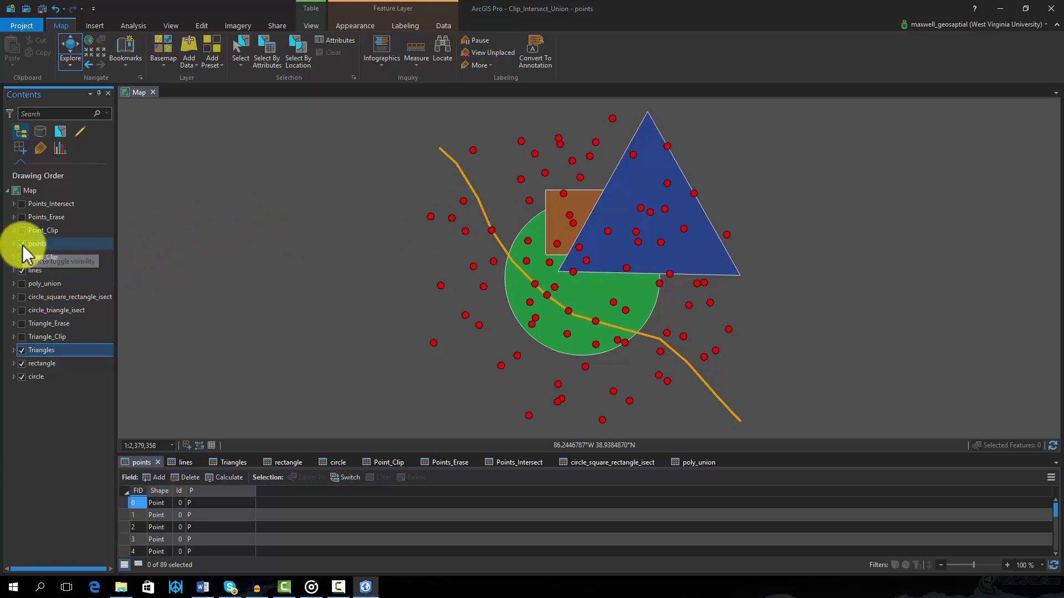
left_click(23, 245)
left_click(22, 245)
left_click(22, 270)
left_click(21, 270)
left_click(21, 270)
left_click(21, 271)
left_click(21, 270)
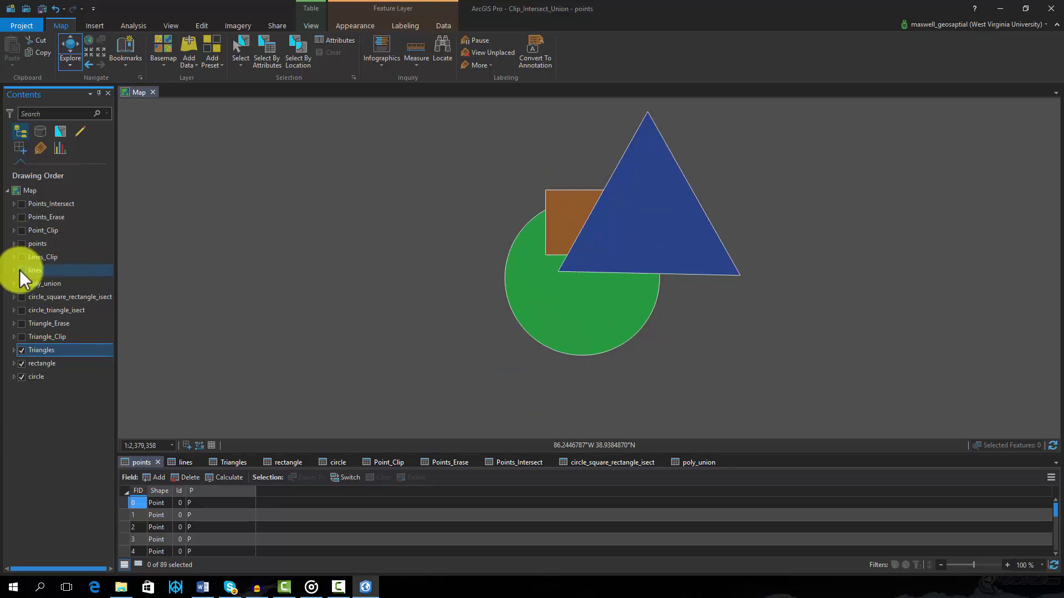
- Hide the circle, rectangle and Triangles layers
left_click(21, 378)
left_click(21, 363)
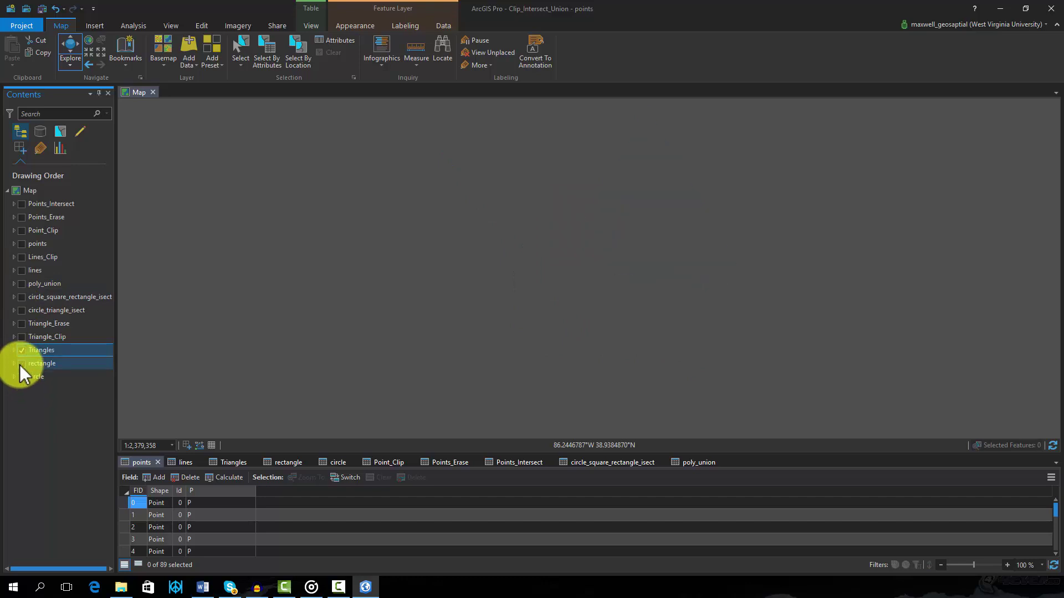
left_click(22, 350)
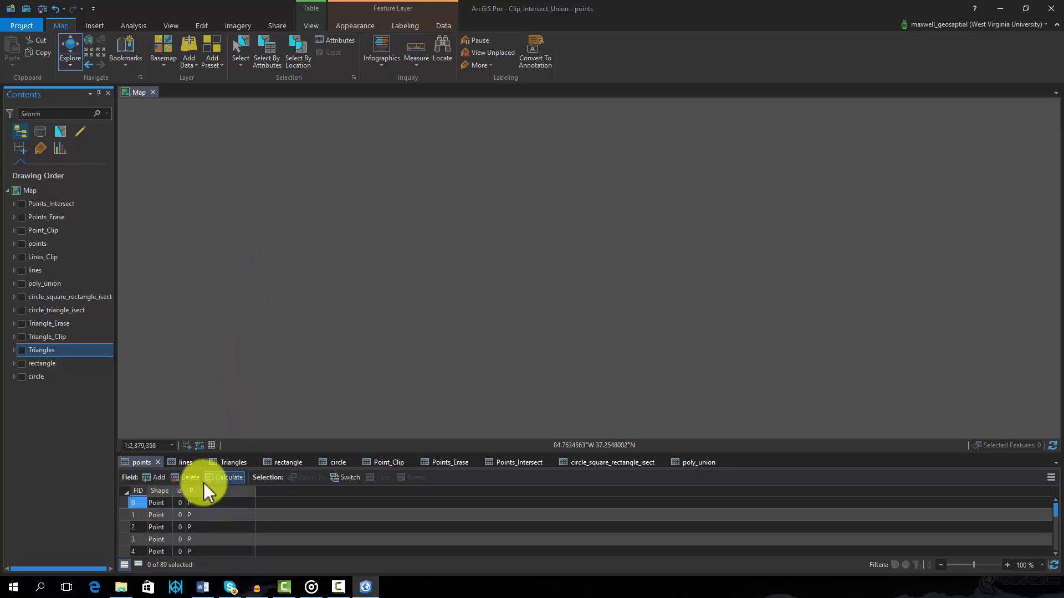
- Browse the lines, Triangles, rectangle, circle and points attribute tables, then turn circle back on
left_click(179, 464)
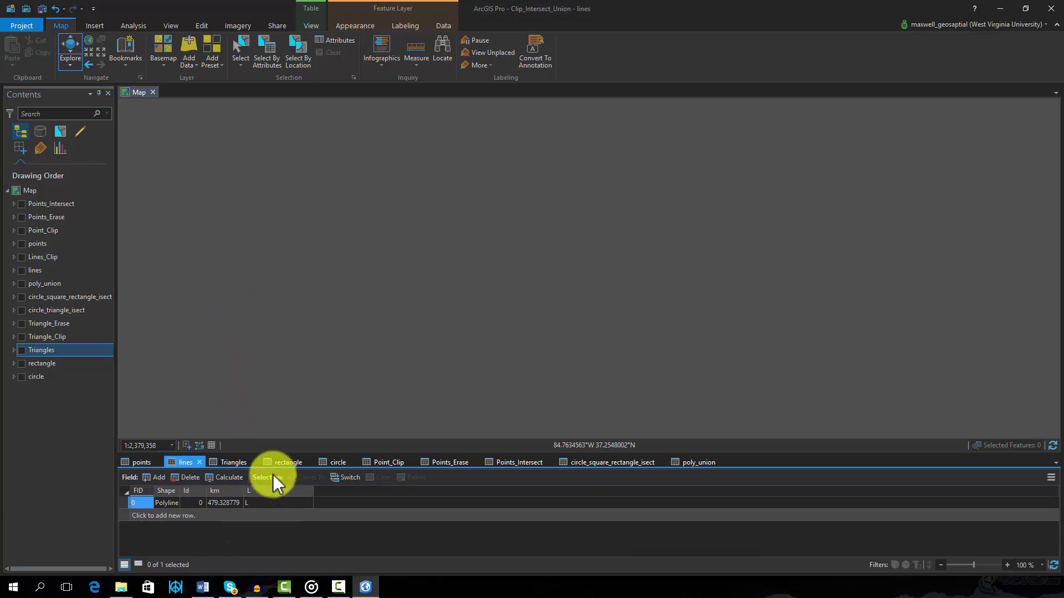
left_click(228, 463)
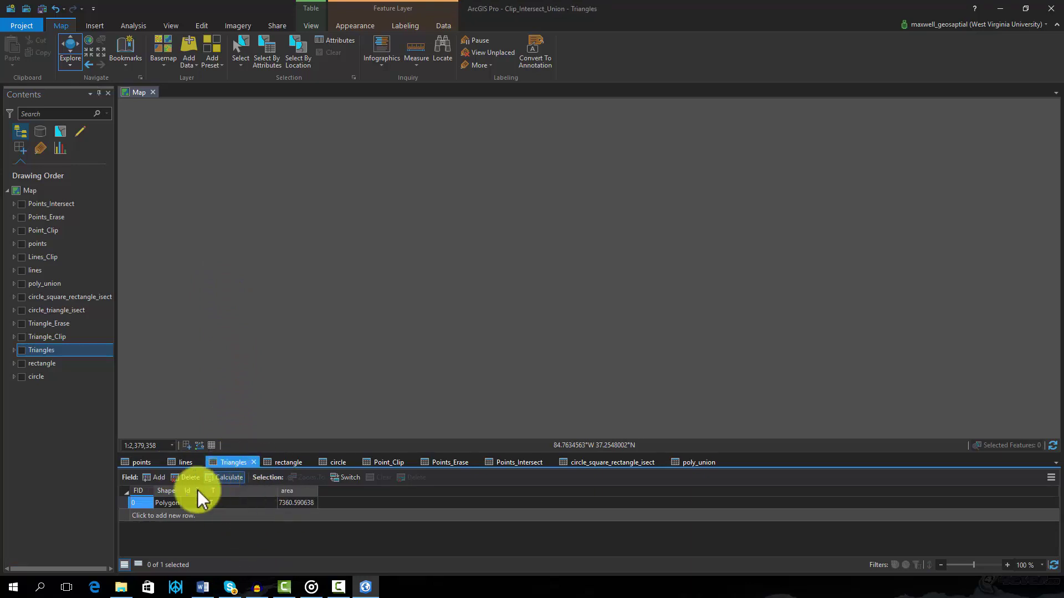
left_click(287, 462)
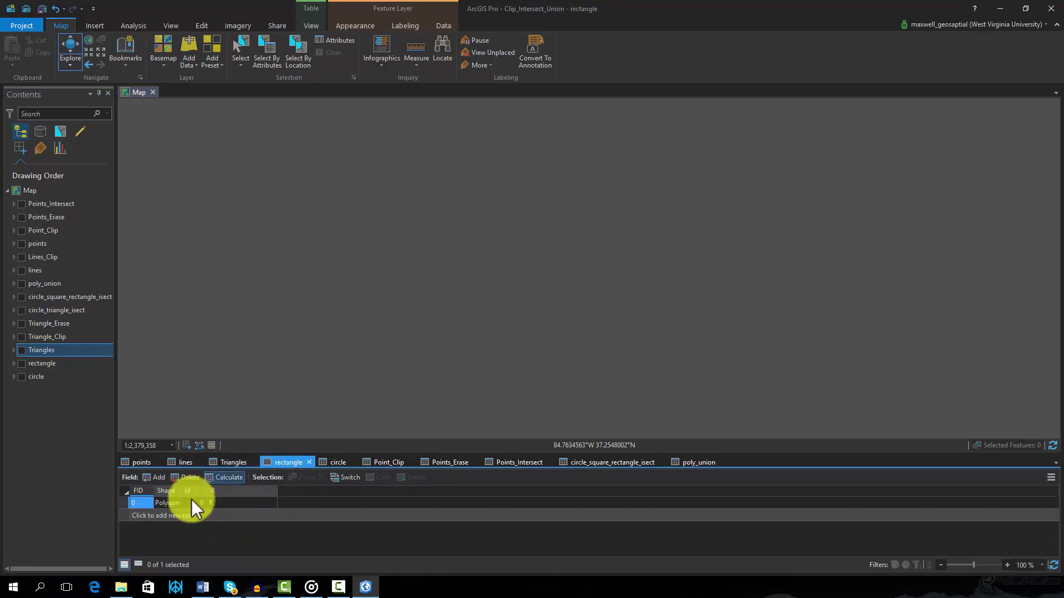
left_click(332, 464)
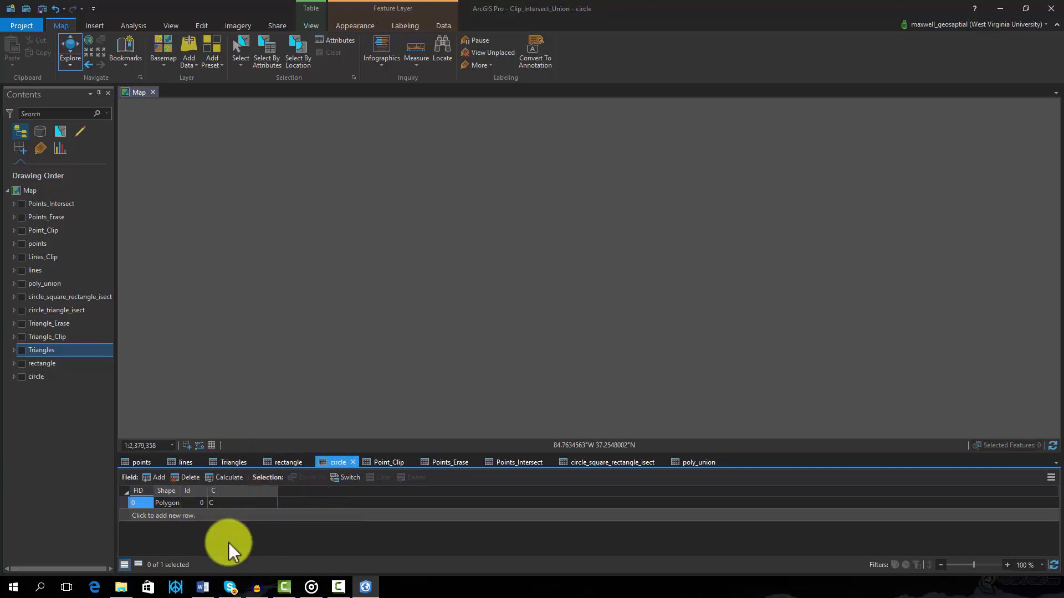
left_click(143, 464)
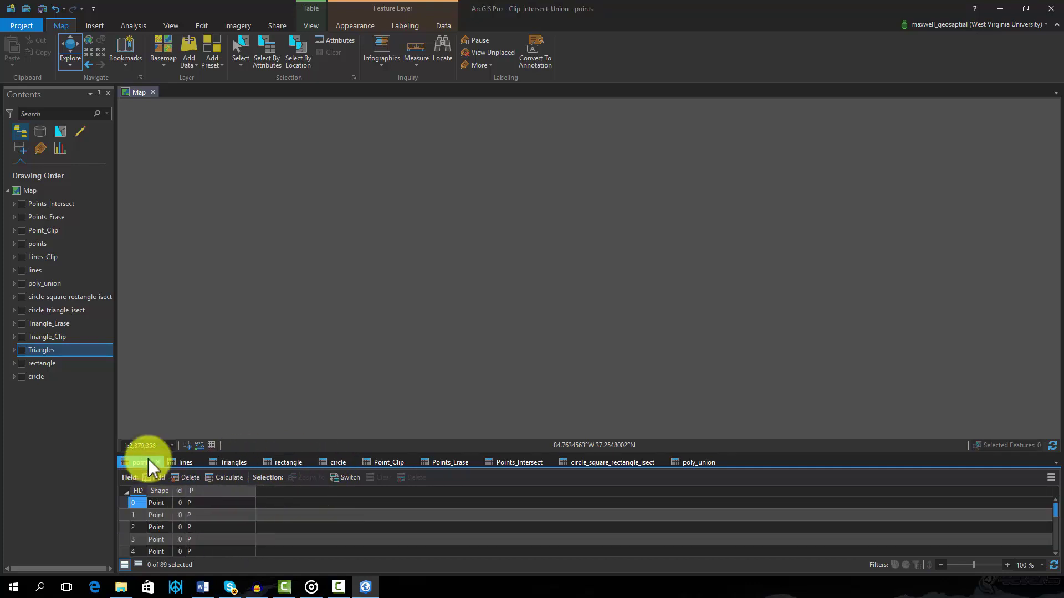
left_click(23, 377)
- Compare Point_Clip with the original points, hide points and circle, and view Point_Clip's 27-record table
left_click(21, 244)
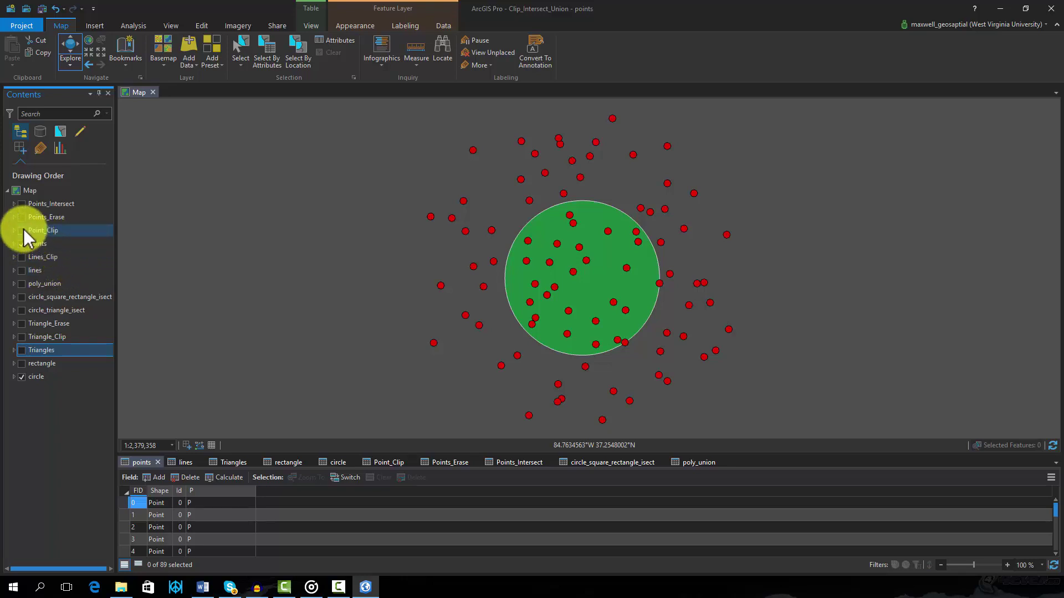
left_click(23, 230)
left_click(22, 244)
left_click(22, 244)
left_click(22, 244)
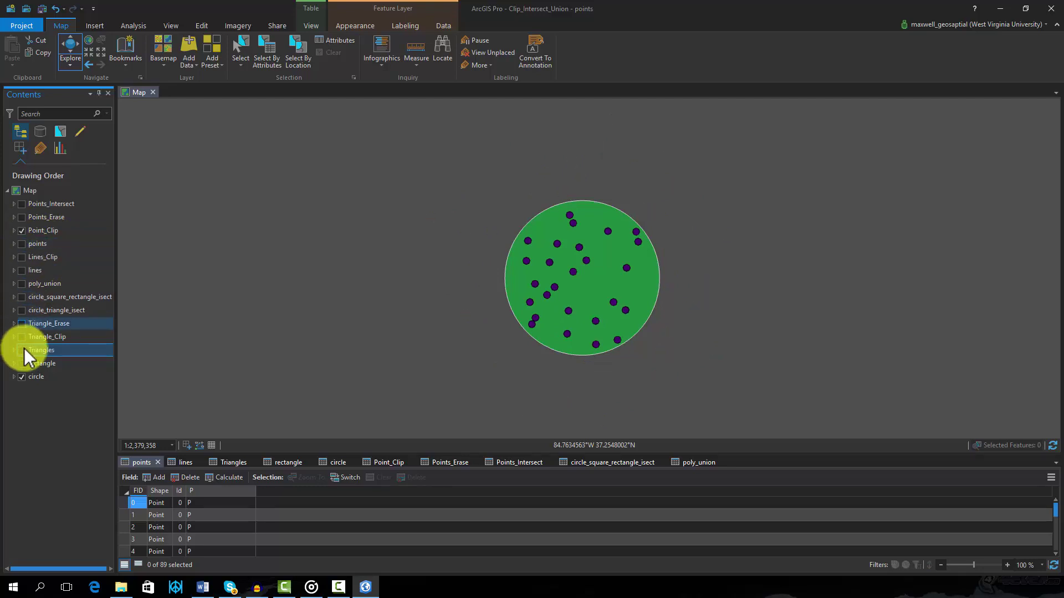
left_click(23, 376)
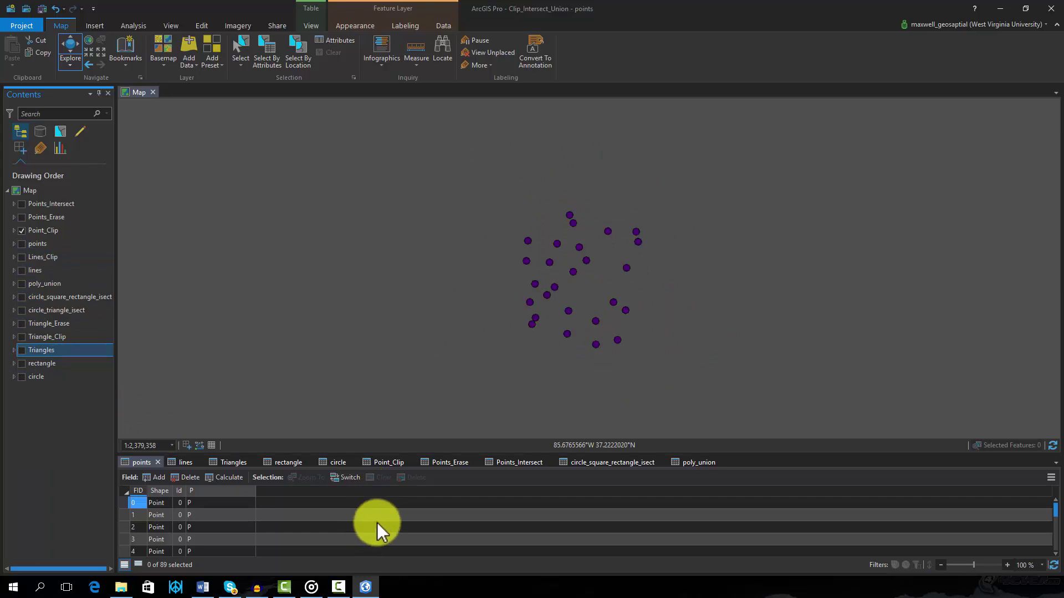
left_click(392, 462)
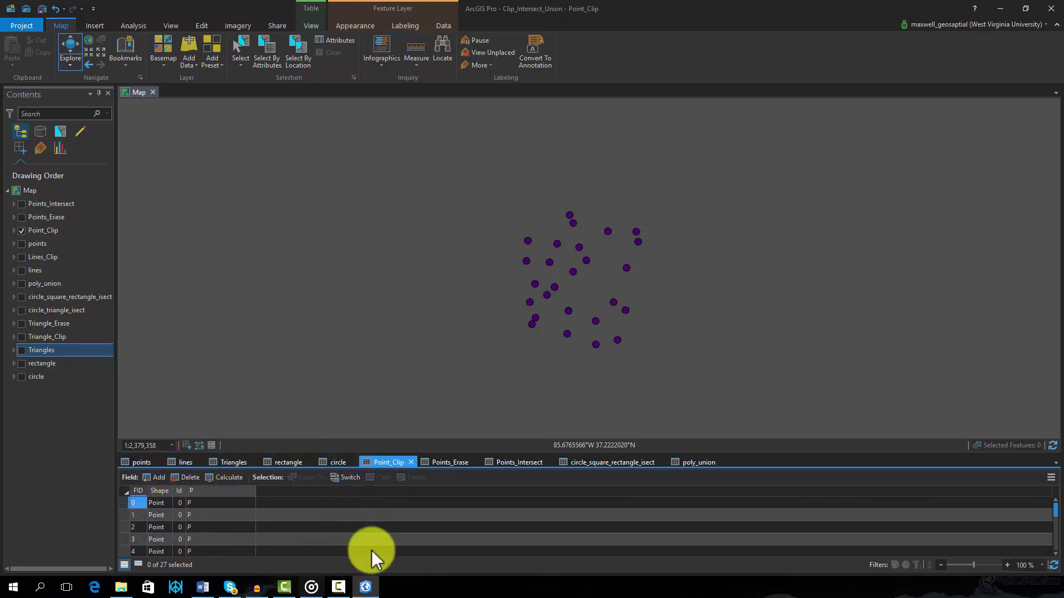
- Swap Point_Clip for Lines_Clip, compare it against lines, then hide lines and circle
left_click(22, 378)
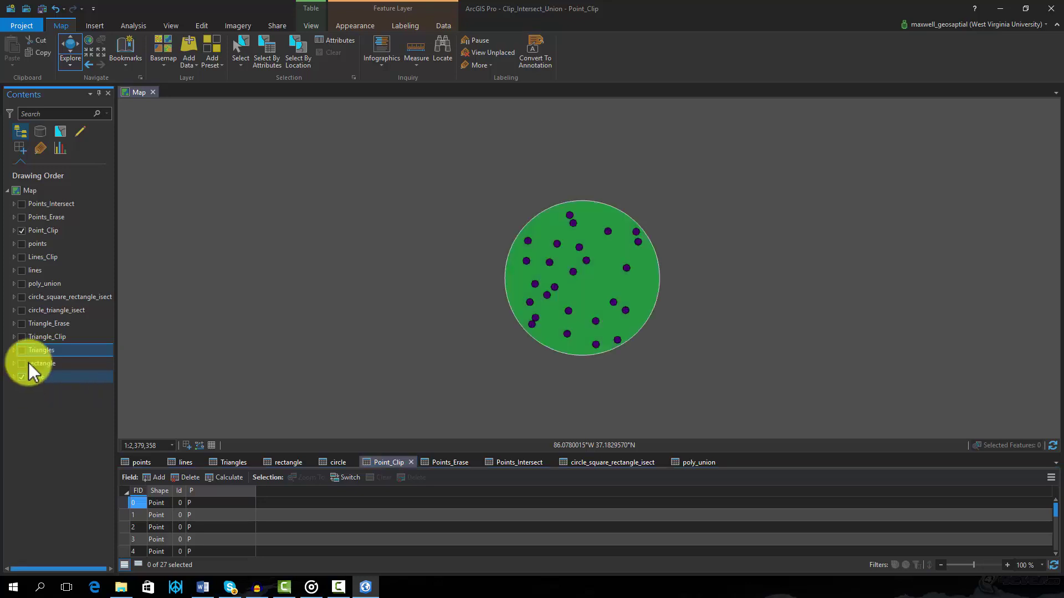
left_click(22, 231)
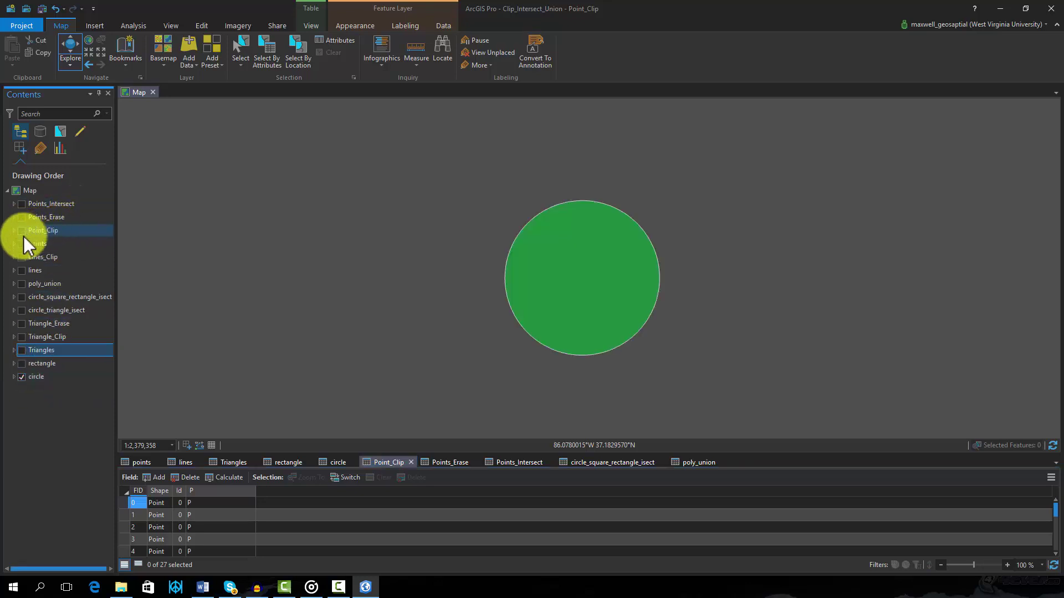
left_click(23, 271)
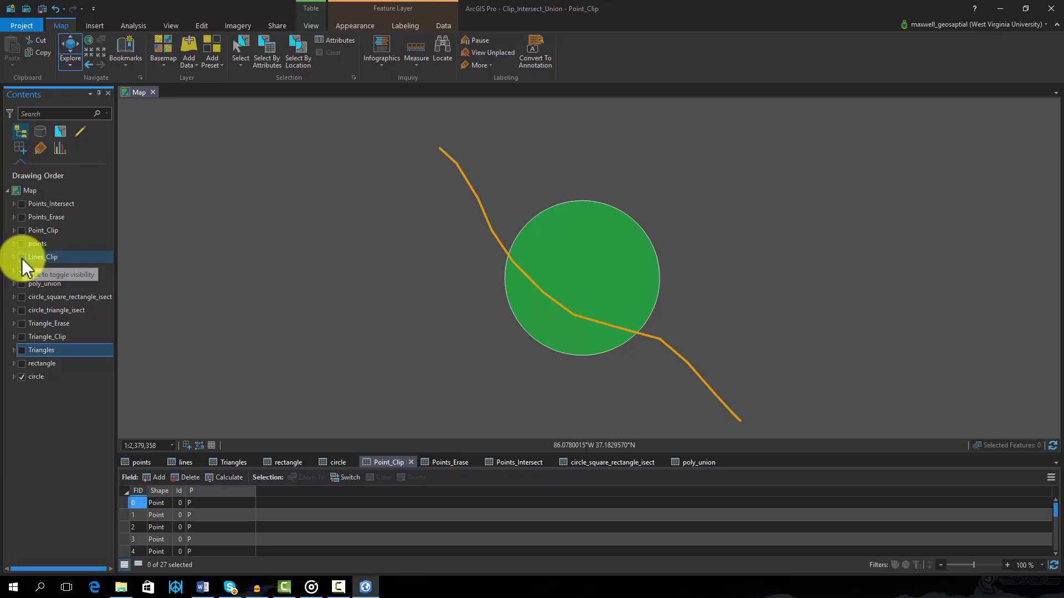
left_click(22, 257)
left_click(23, 269)
left_click(23, 269)
left_click(24, 269)
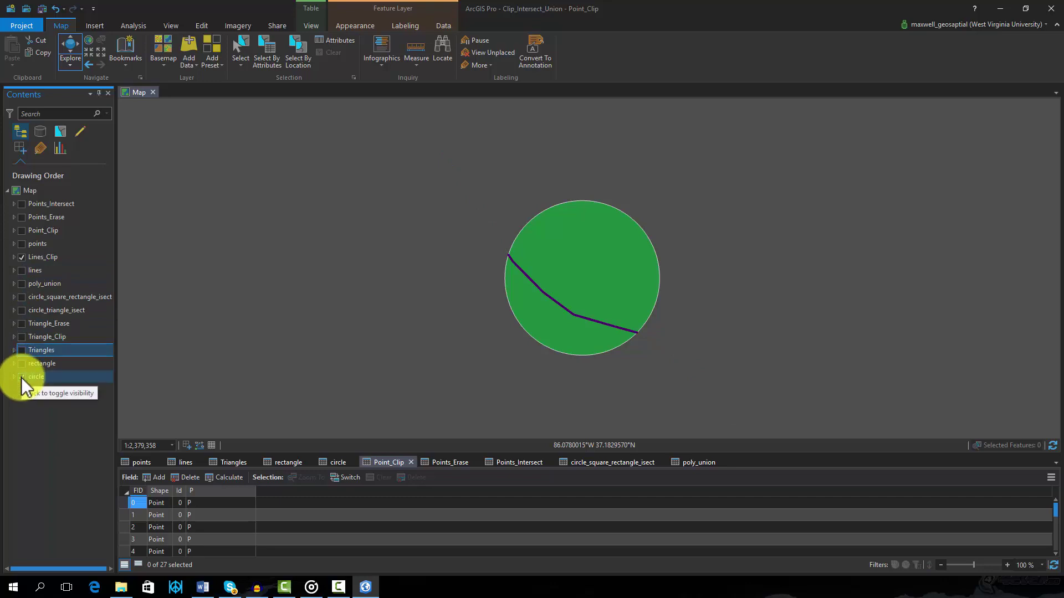
left_click(21, 377)
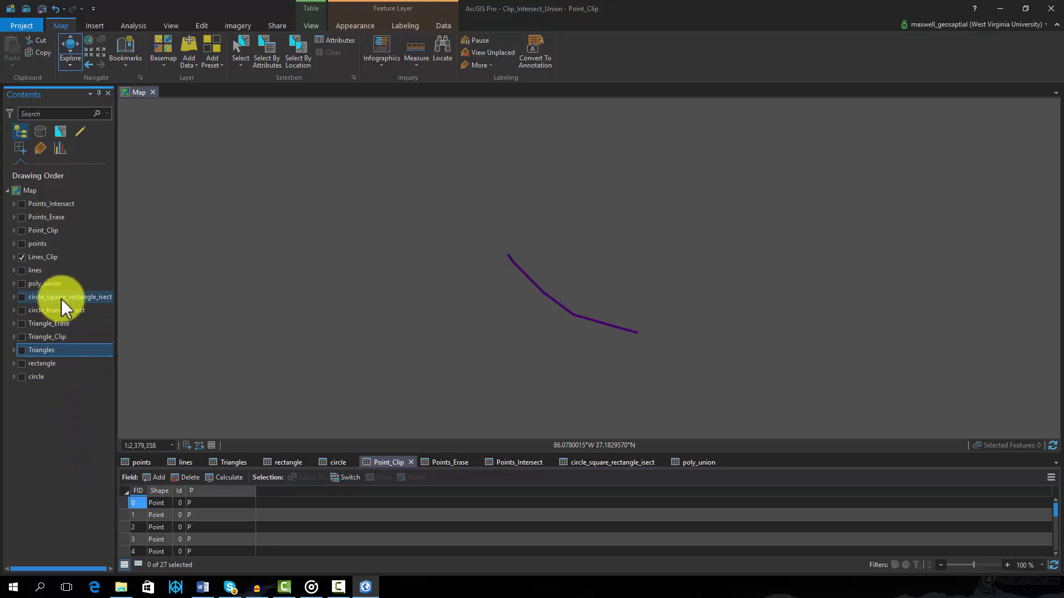
- Hide Lines_Clip and show Triangle_Clip together with the circle layer
left_click(21, 257)
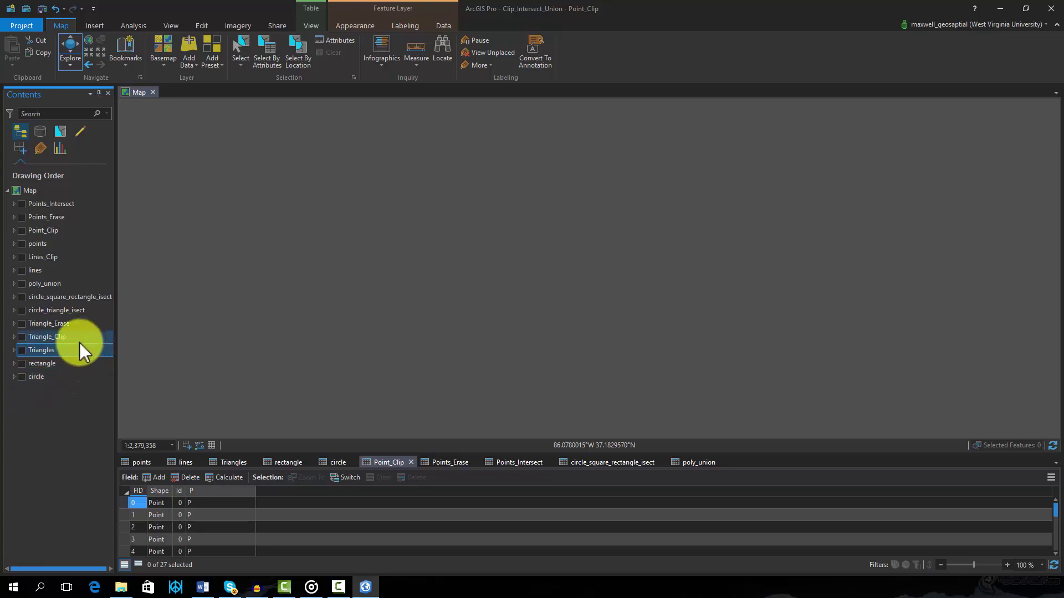
left_click(22, 337)
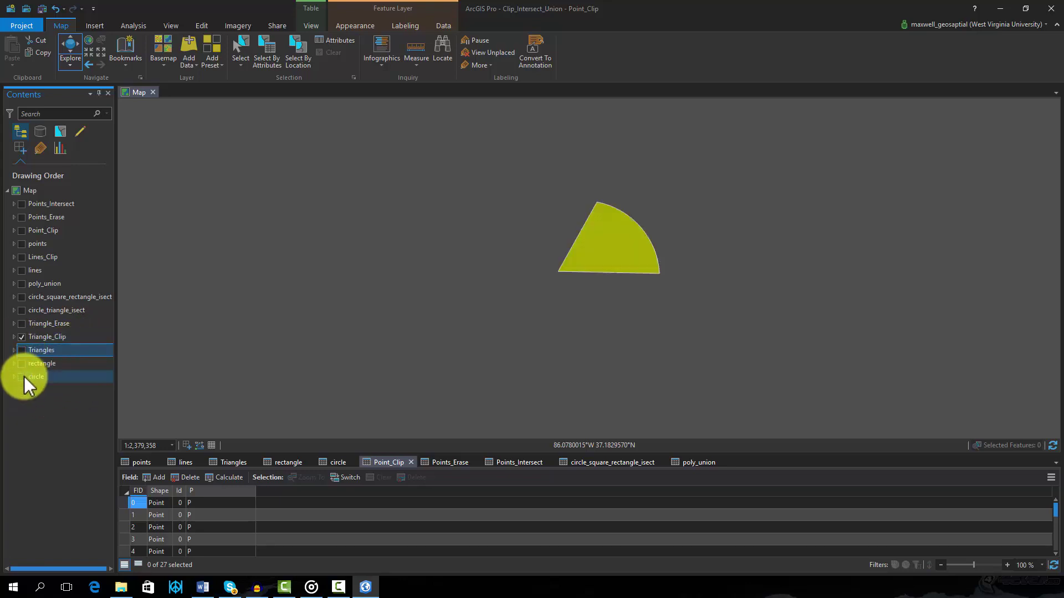
left_click(22, 376)
- Toggle Triangles and circle to compare with the Triangle_Clip wedge, then hide Triangle_Clip
left_click(21, 350)
left_click(21, 350)
left_click(21, 350)
left_click(21, 350)
left_click(21, 350)
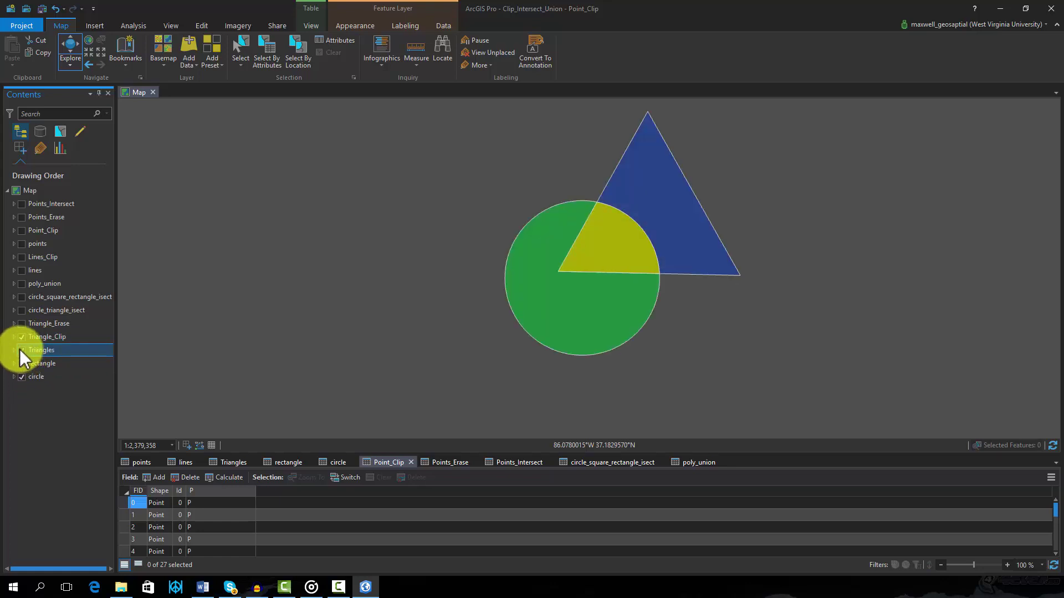
left_click(21, 350)
left_click(21, 377)
left_click(22, 377)
left_click(22, 376)
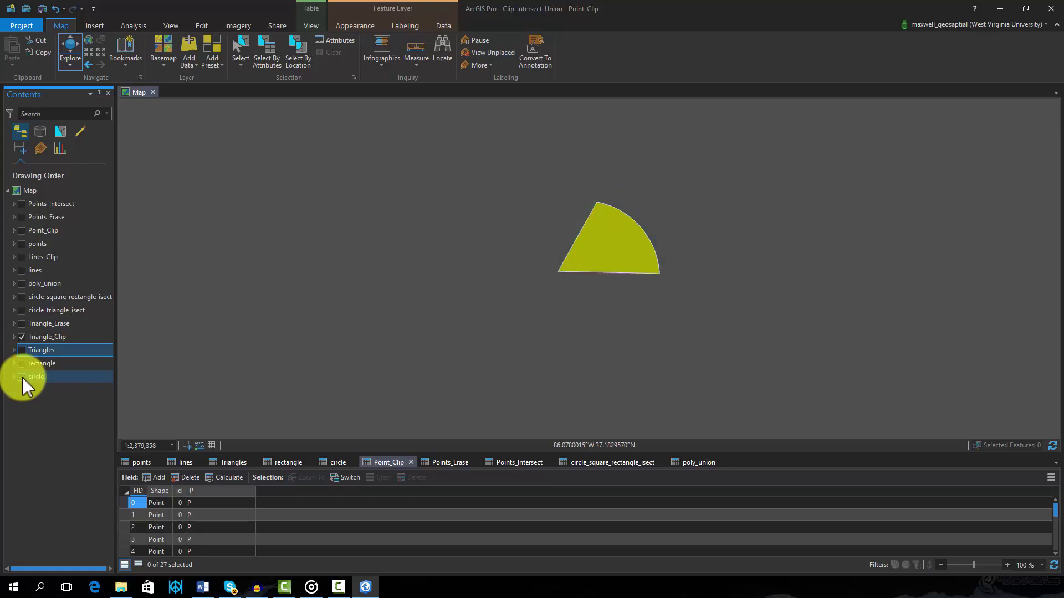
left_click(22, 336)
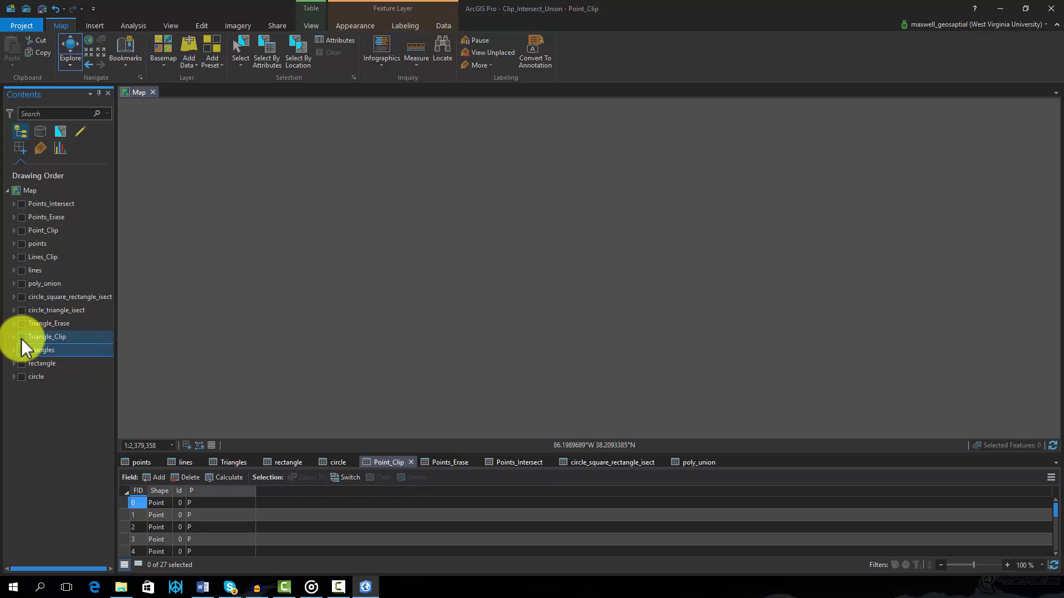
- Compare Points_Erase with points over the circle, view its 62-record table, then hide it
left_click(22, 377)
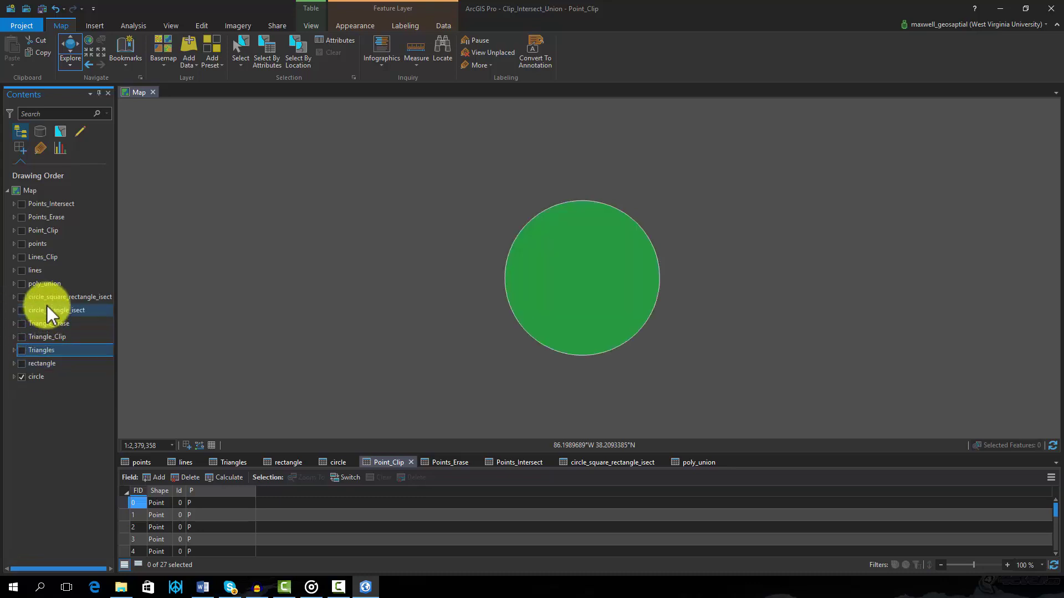
left_click(22, 244)
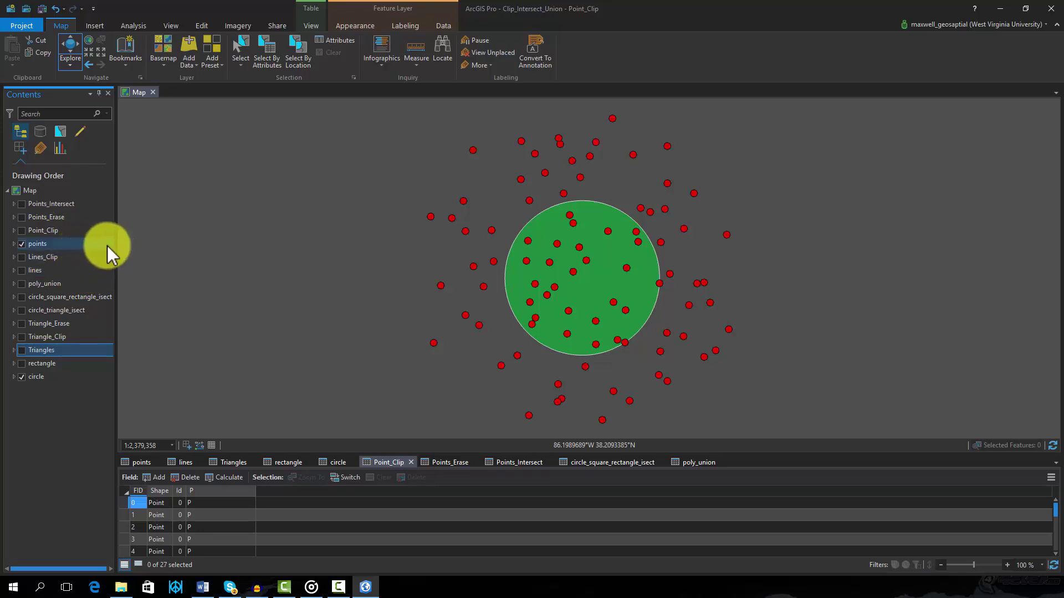
left_click(21, 218)
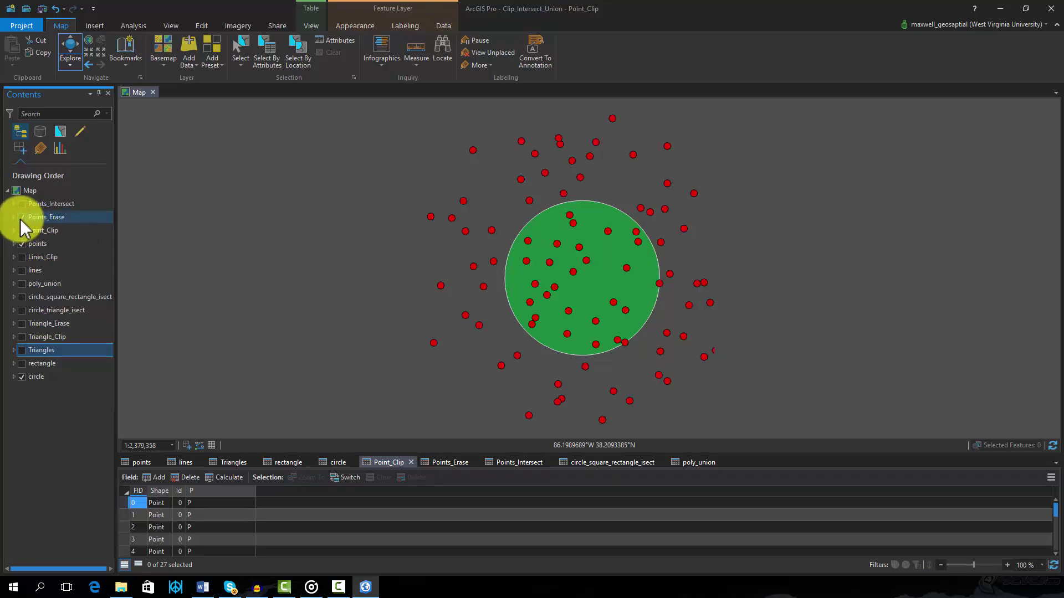
left_click(21, 244)
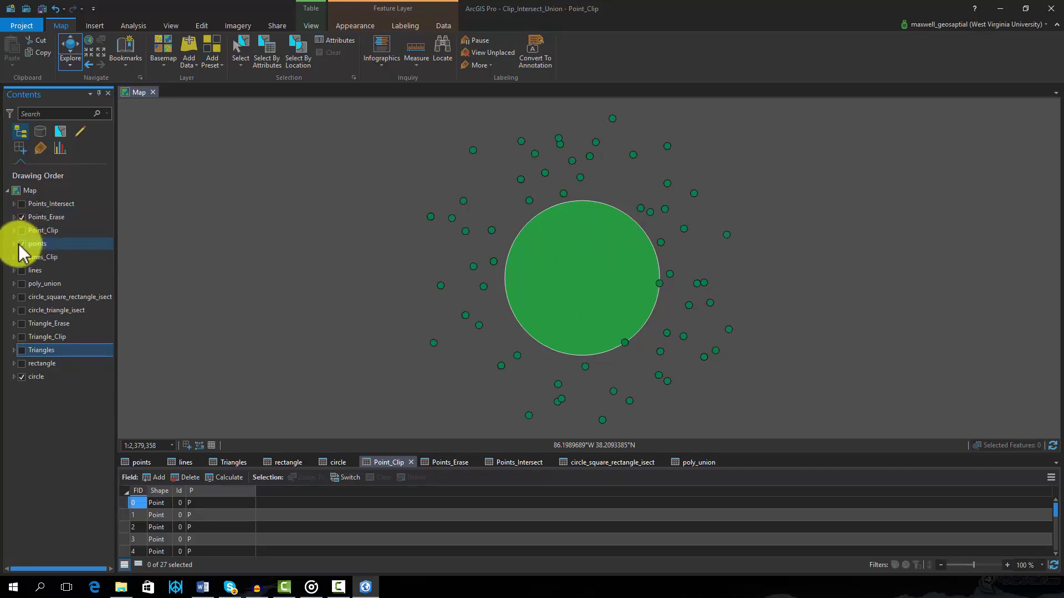
left_click(21, 376)
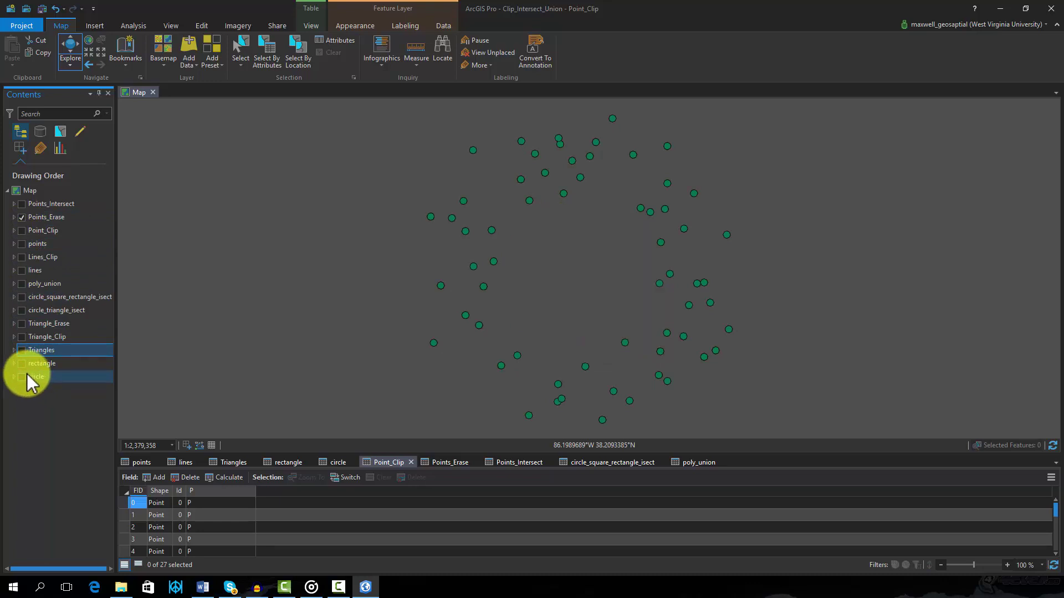
left_click(453, 464)
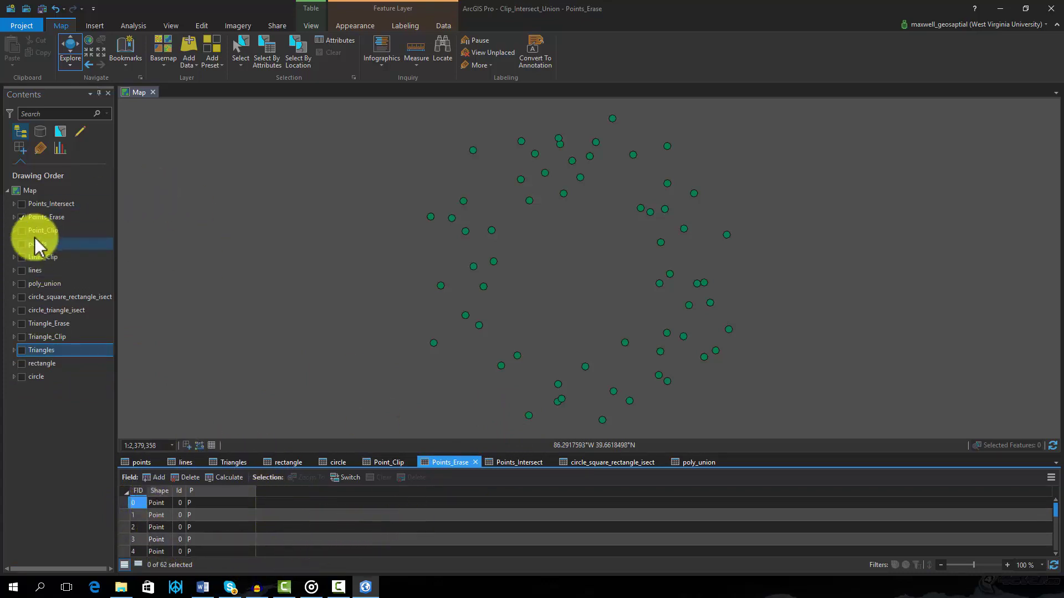
left_click(22, 217)
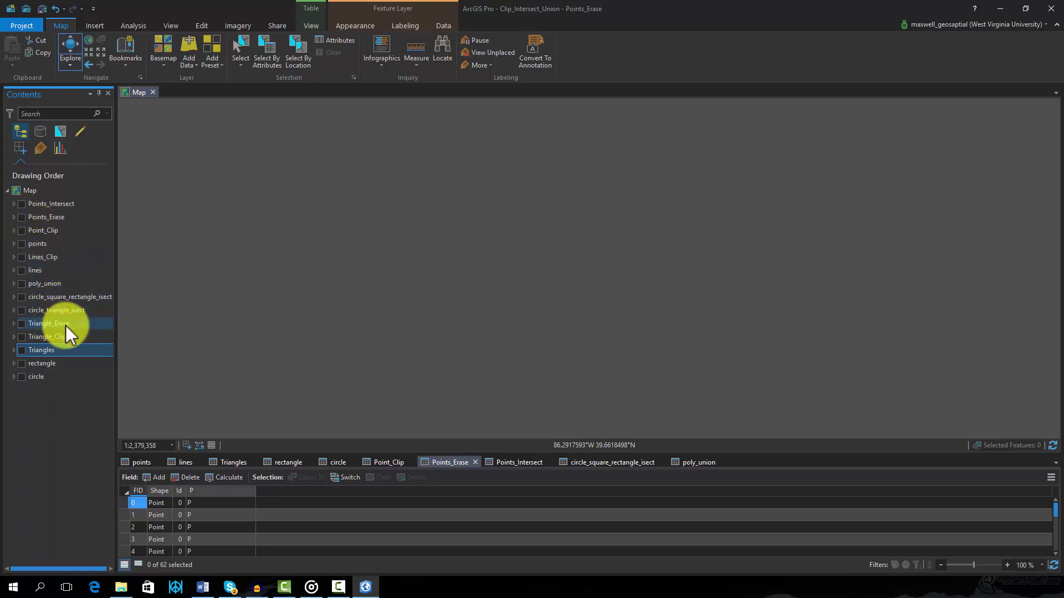
- Show Triangle_Erase and toggle the Triangles layer to compare against it
left_click(22, 324)
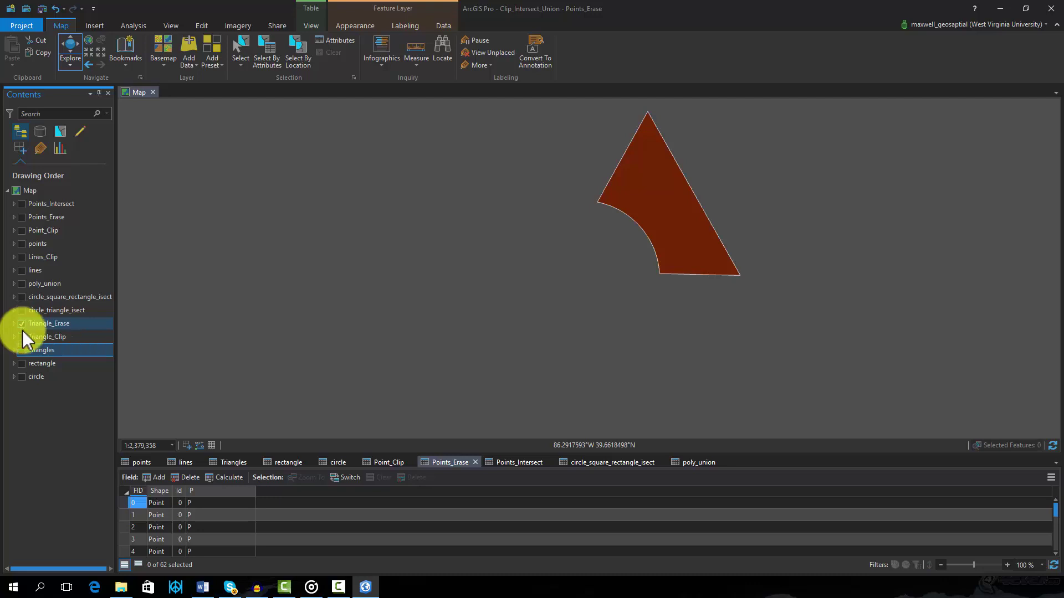
left_click(22, 350)
left_click(21, 352)
left_click(21, 352)
left_click(22, 352)
- Toggle circle to compare, hide Triangle_Erase, and leave only circle visible
left_click(22, 377)
left_click(22, 377)
left_click(23, 378)
left_click(22, 377)
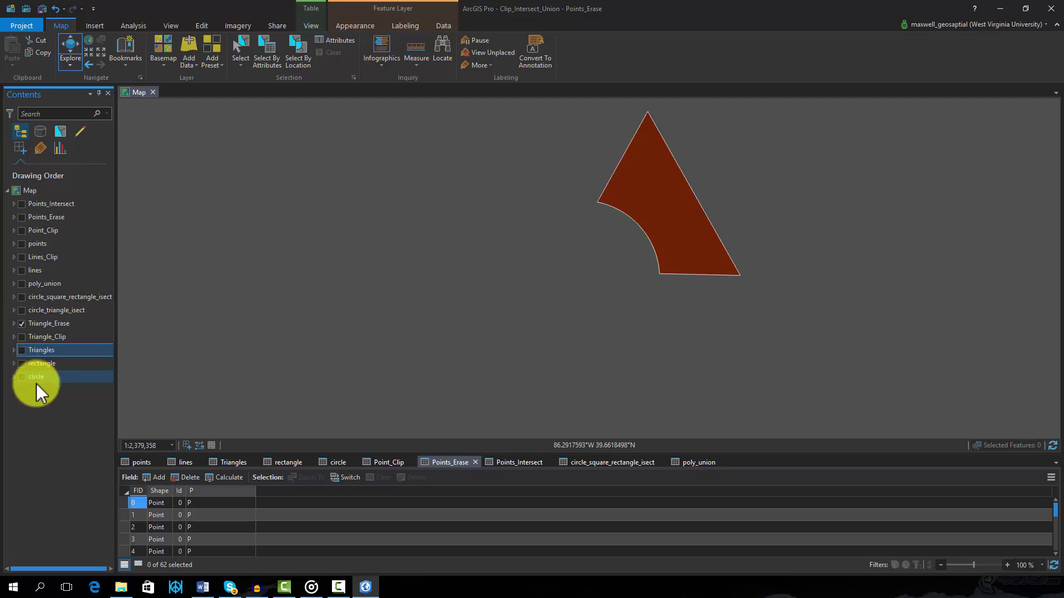
left_click(23, 325)
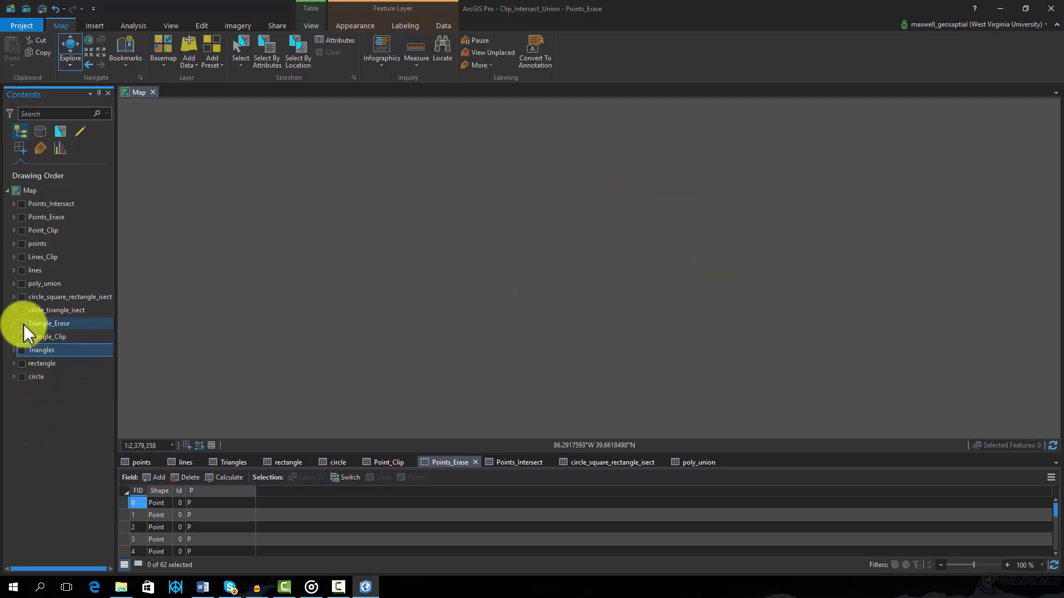
left_click(22, 378)
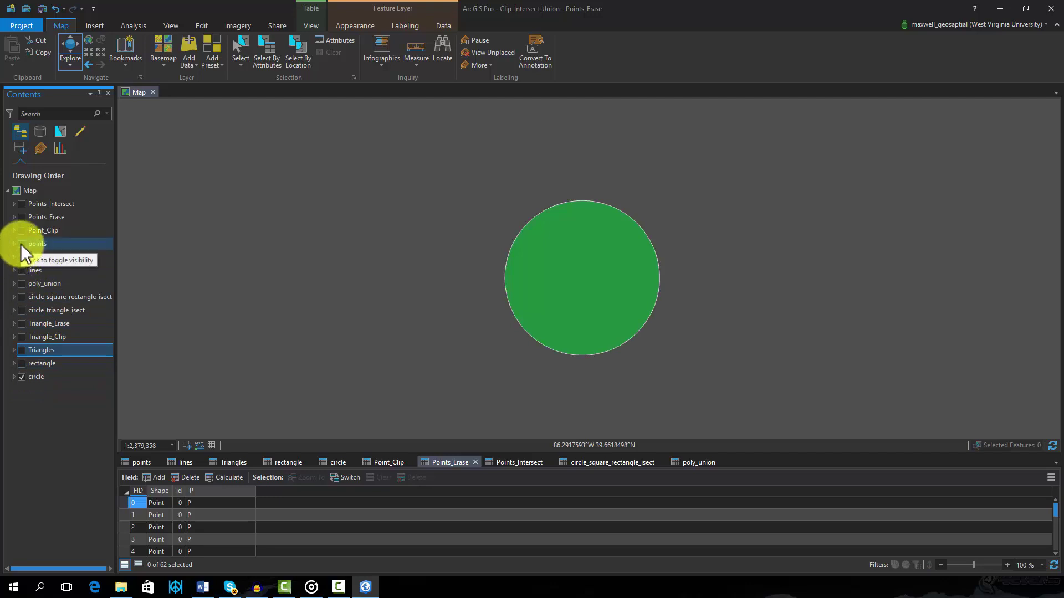
- Compare Points_Intersect with points, hide points and circle, view its 27-record table, then hide it
left_click(22, 245)
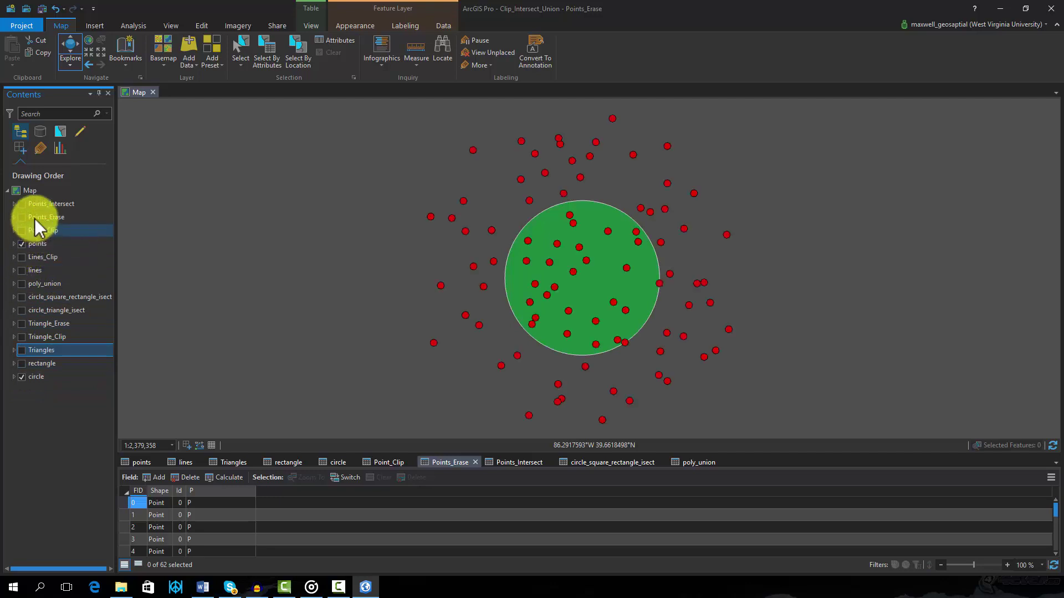
left_click(21, 204)
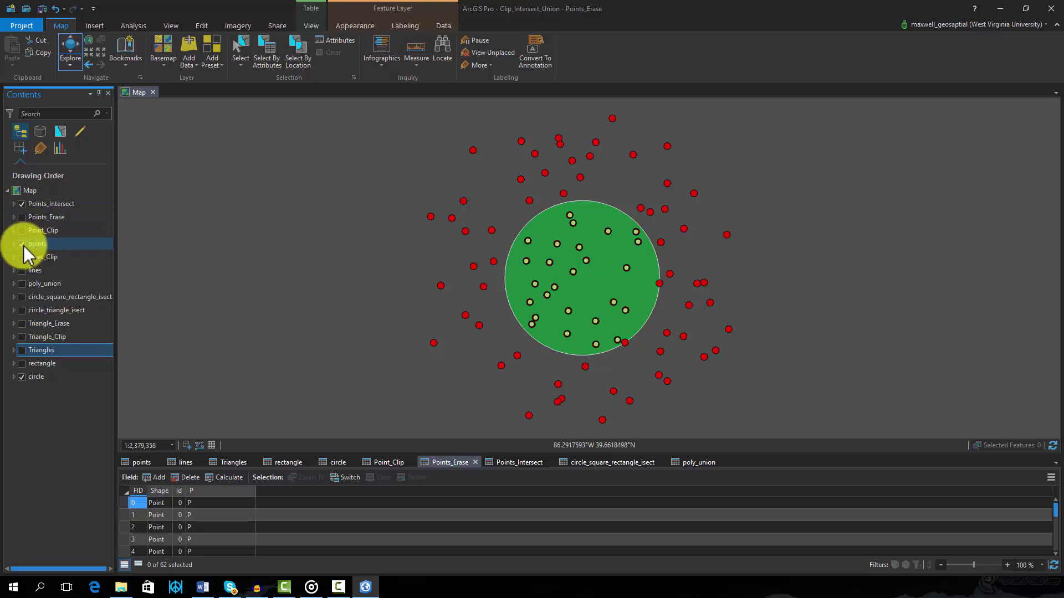
left_click(22, 245)
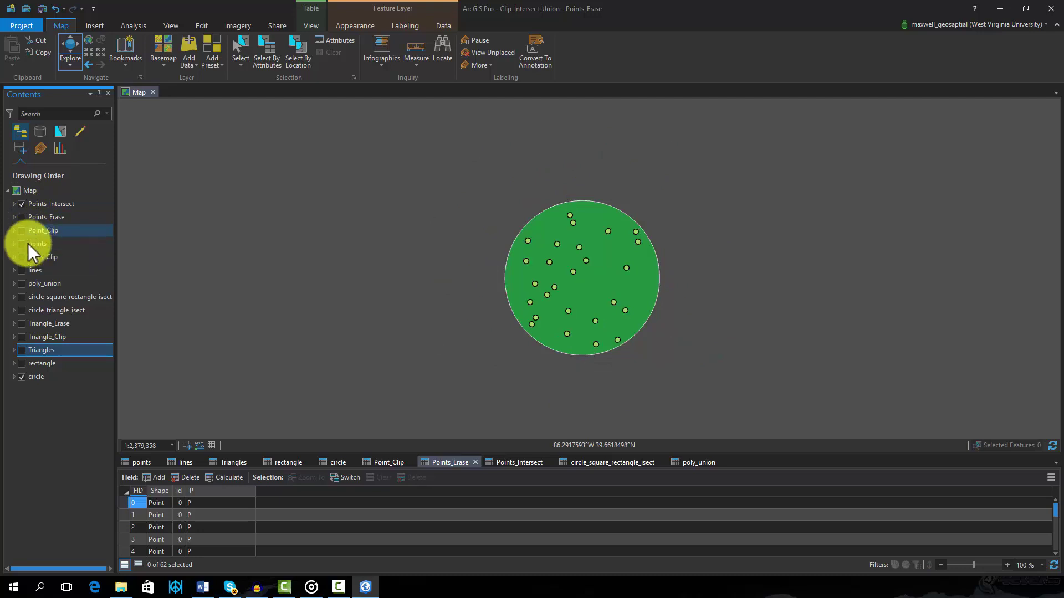
left_click(21, 377)
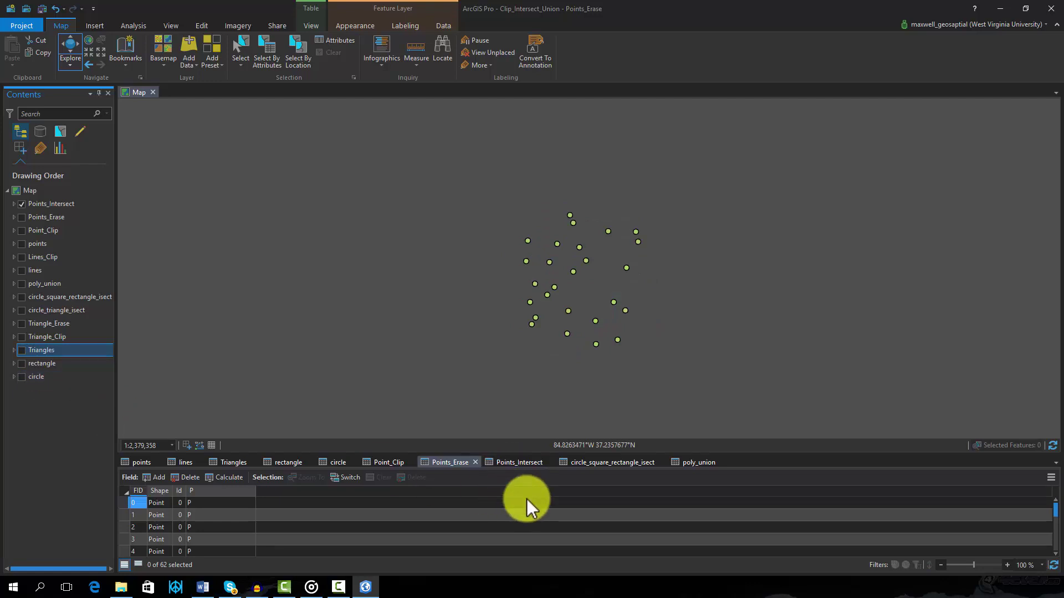
left_click(520, 463)
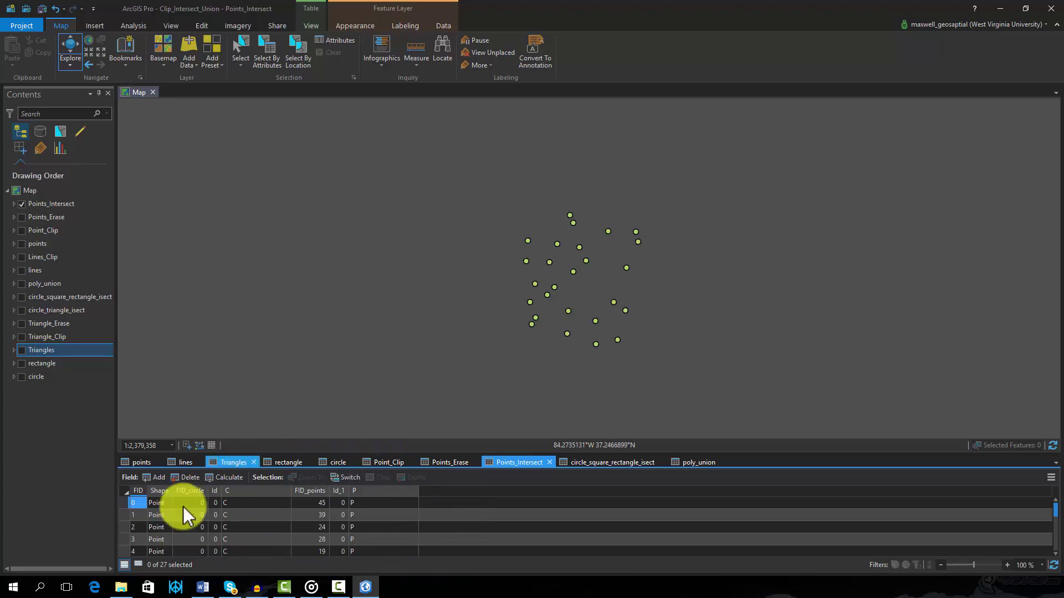
left_click(21, 207)
left_click(21, 206)
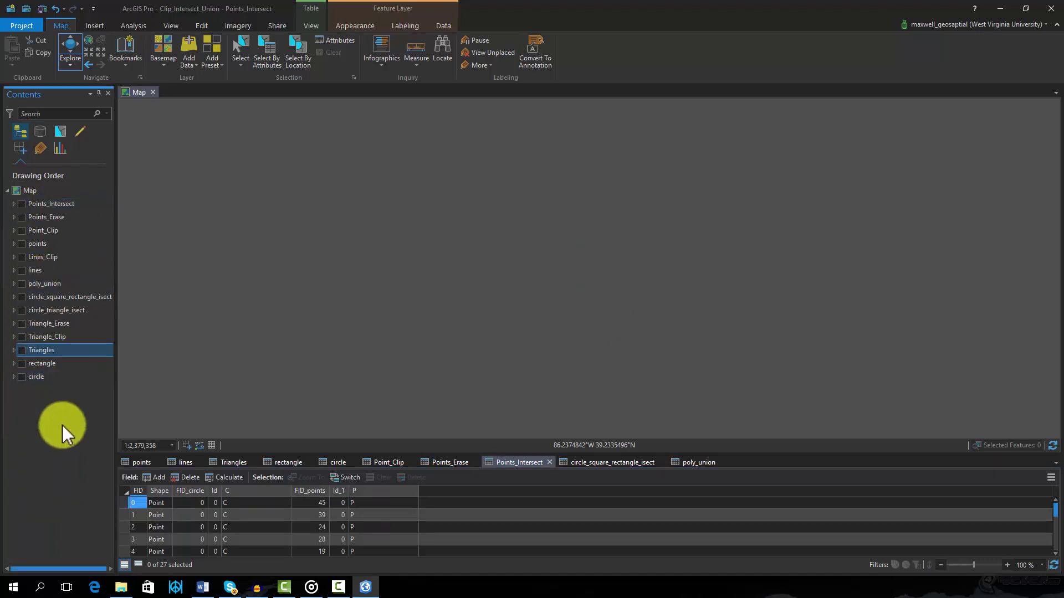
left_click(22, 311)
left_click(22, 350)
left_click(22, 350)
left_click(22, 350)
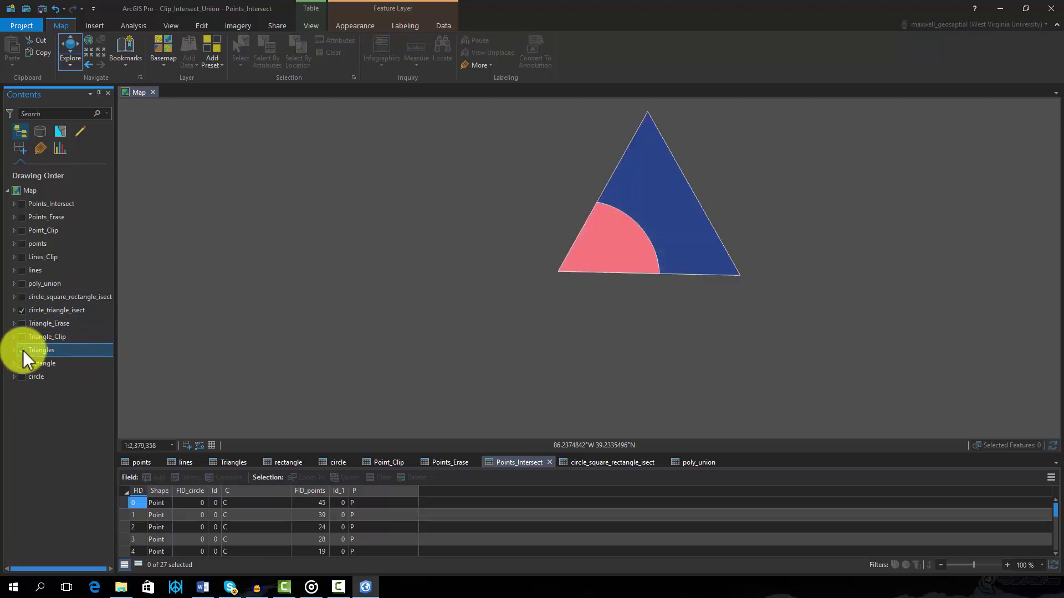
left_click(22, 350)
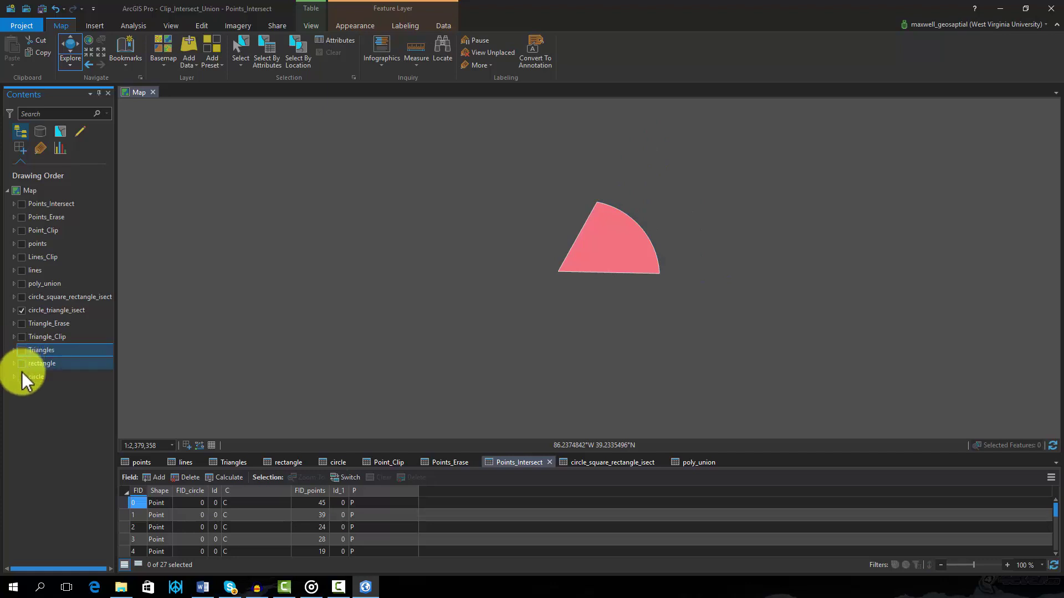
left_click(21, 376)
left_click(22, 377)
left_click(21, 376)
left_click(21, 375)
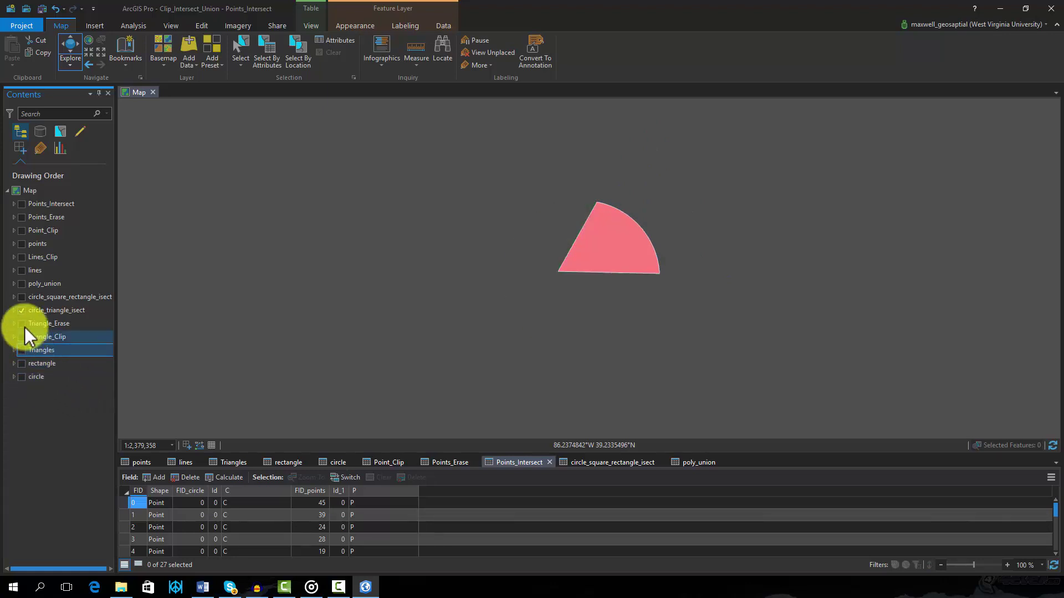
left_click(23, 311)
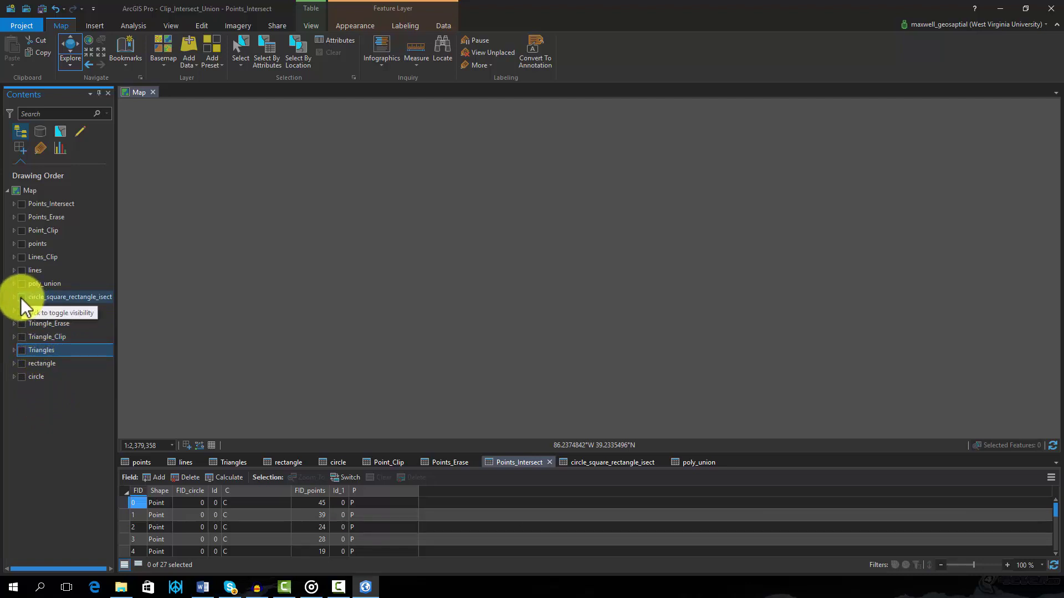
- Compare circle_square_rectangle_isect with Triangles, rectangle and circle, view its one-polygon table, then hide it
left_click(23, 297)
left_click(23, 353)
left_click(23, 354)
left_click(22, 364)
left_click(23, 364)
left_click(23, 377)
left_click(22, 377)
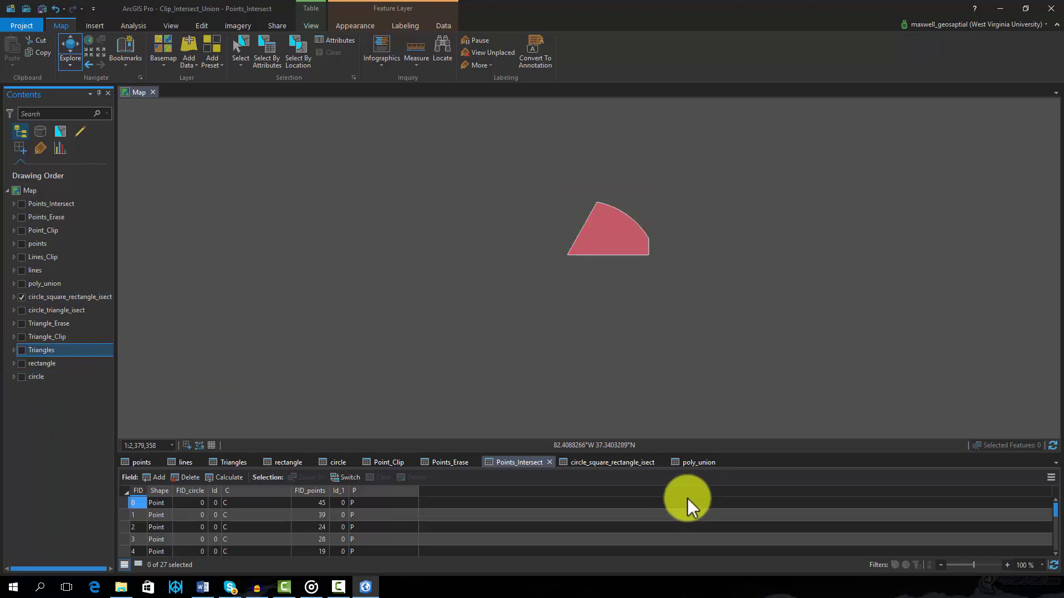
left_click(619, 463)
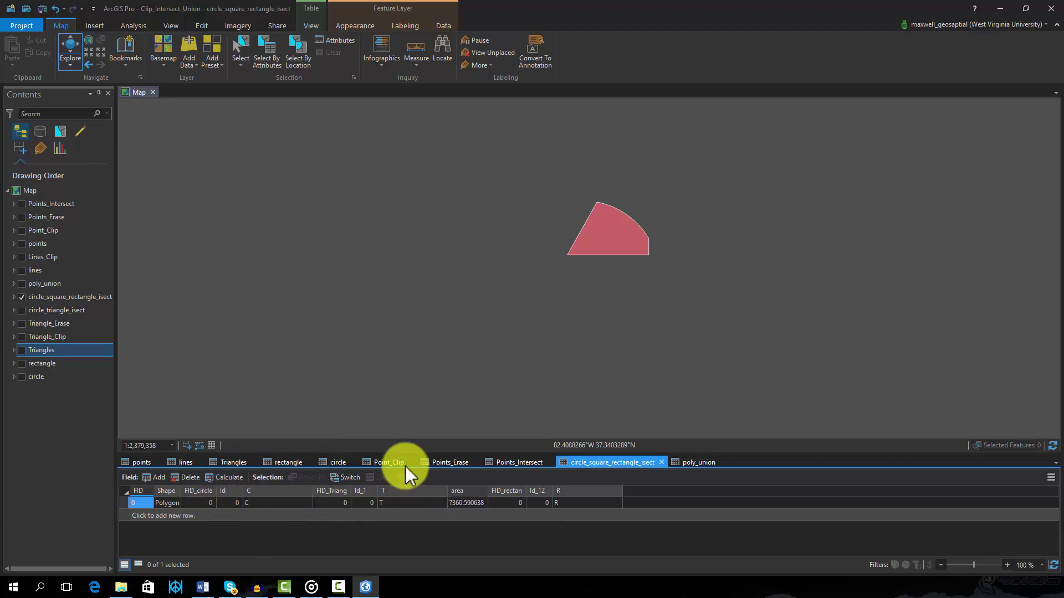
left_click(21, 297)
- Turn on circle, rectangle and Triangles, then show poly_union drawn over them
left_click(22, 377)
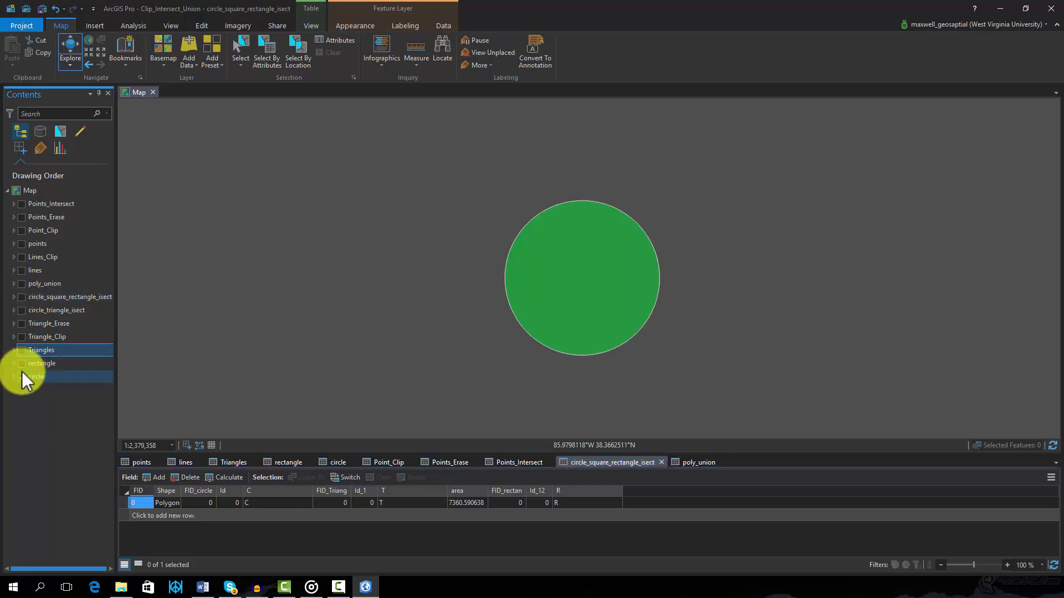
left_click(22, 363)
left_click(21, 350)
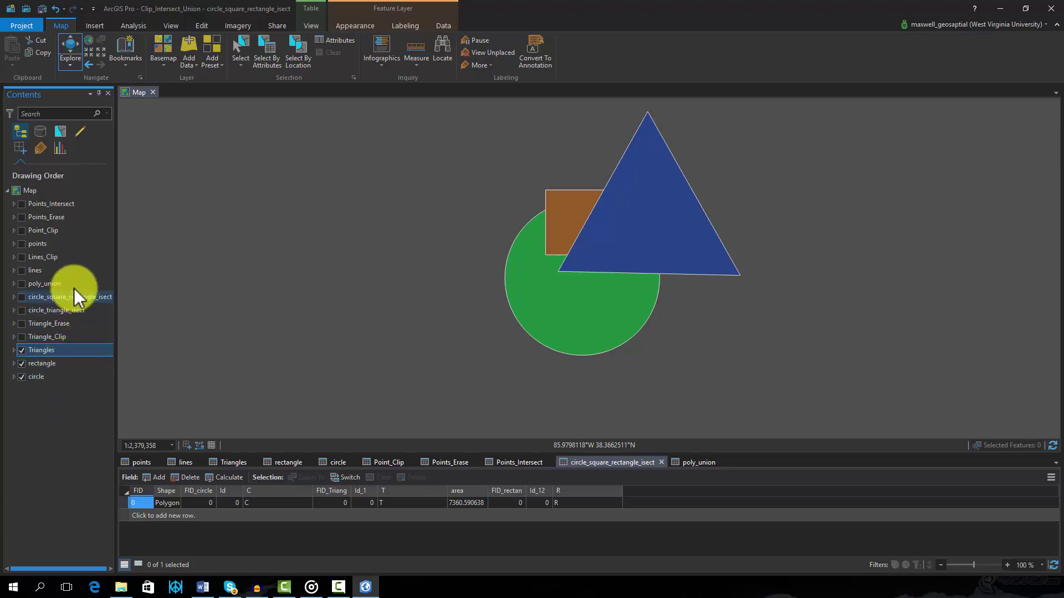
left_click(22, 283)
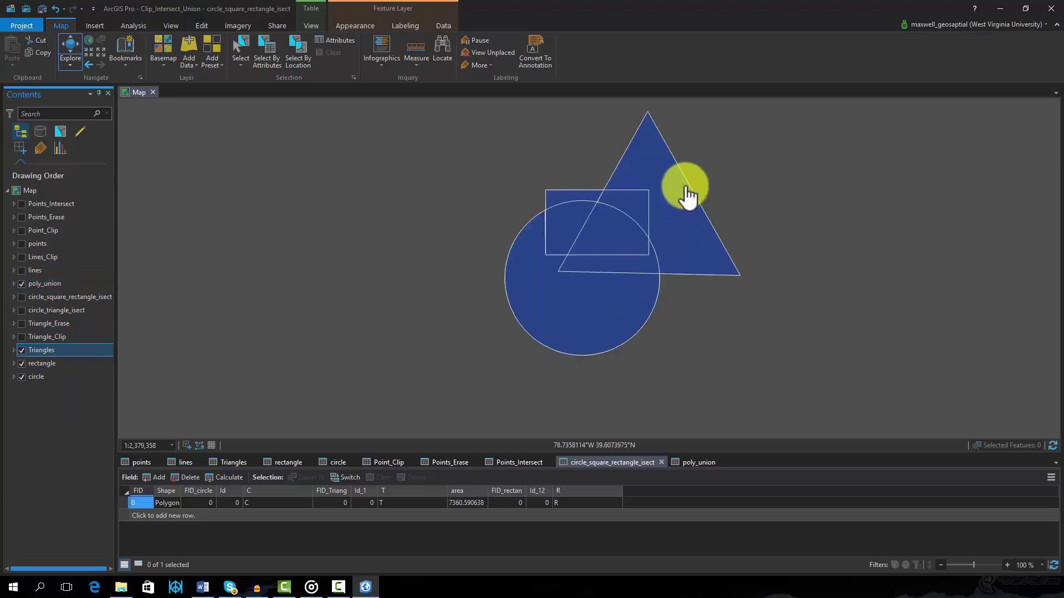